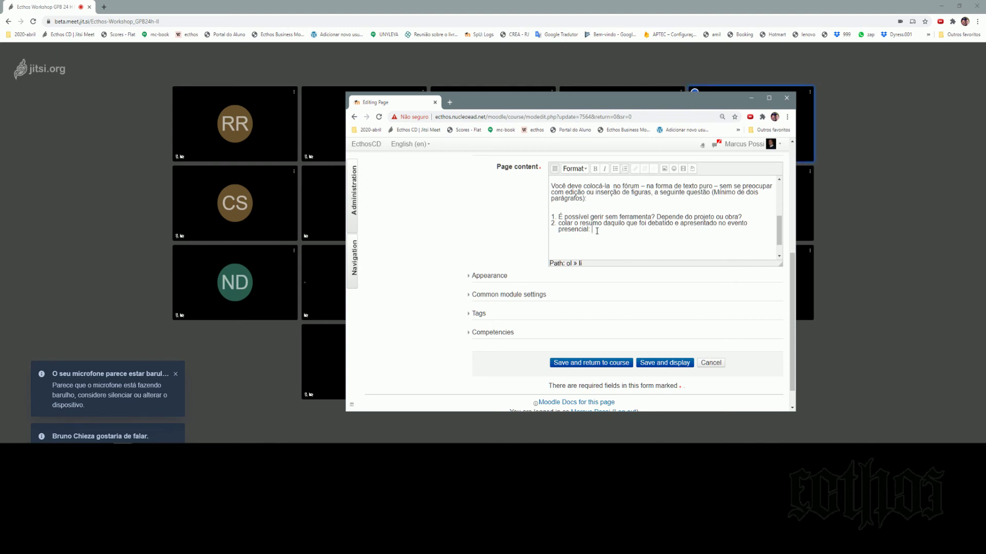
# Replace the typed software names in item 2 with 'grafico de radar - tecnicas escolha e comaparacao'.
pyautogui.write('msproject/primavr')
pyautogui.press('BackSpace')
pyautogui.press('BackSpace')
pyautogui.hotkey('ctrl', 'shift', 'Left')
pyautogui.hotkey('ctrl', 'shift', 'Left')
pyautogui.write('grafico de radar - ')
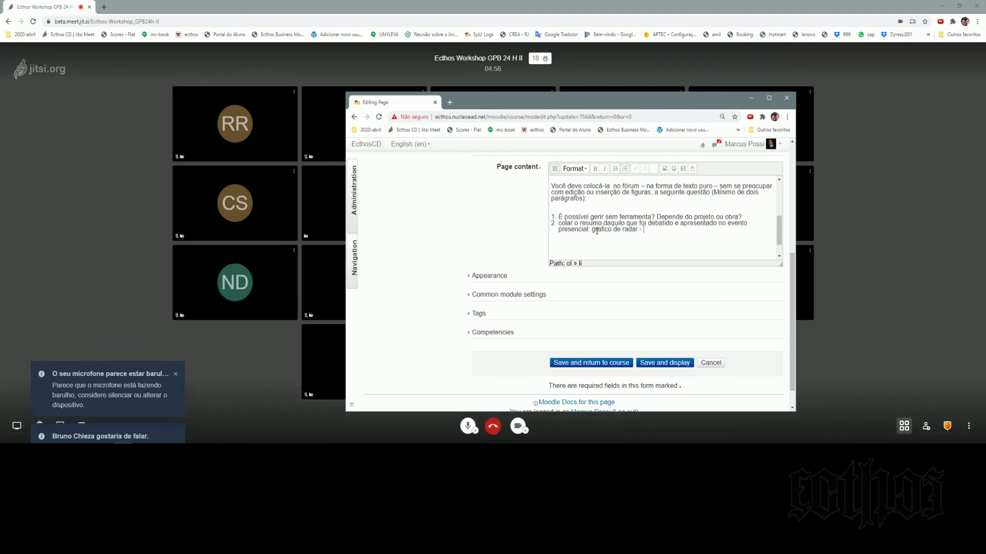
pyautogui.write('teceni')
pyautogui.press('BackSpace')
pyautogui.press('BackSpace')
pyautogui.press('BackSpace')
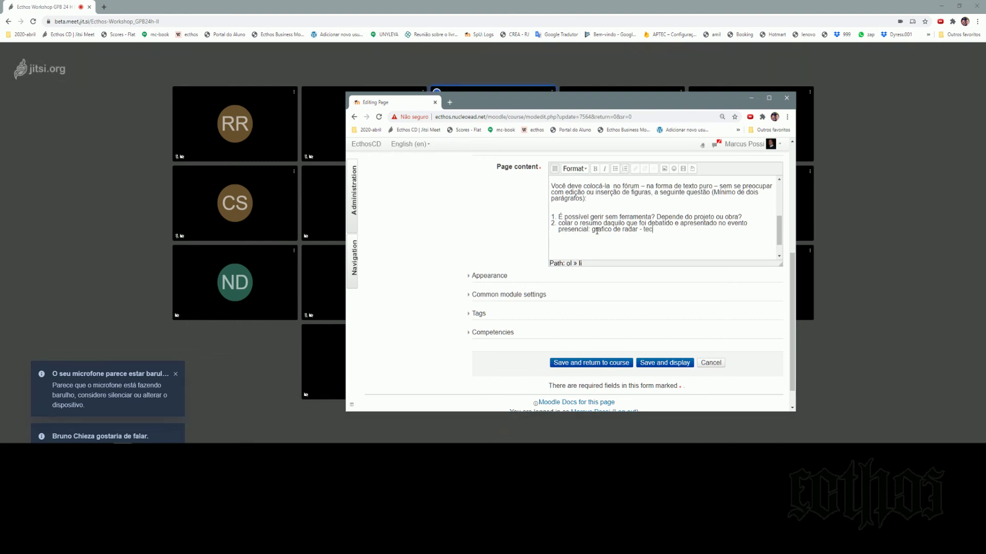
pyautogui.write('nca')
pyautogui.press('BackSpace')
pyautogui.write('is escol')
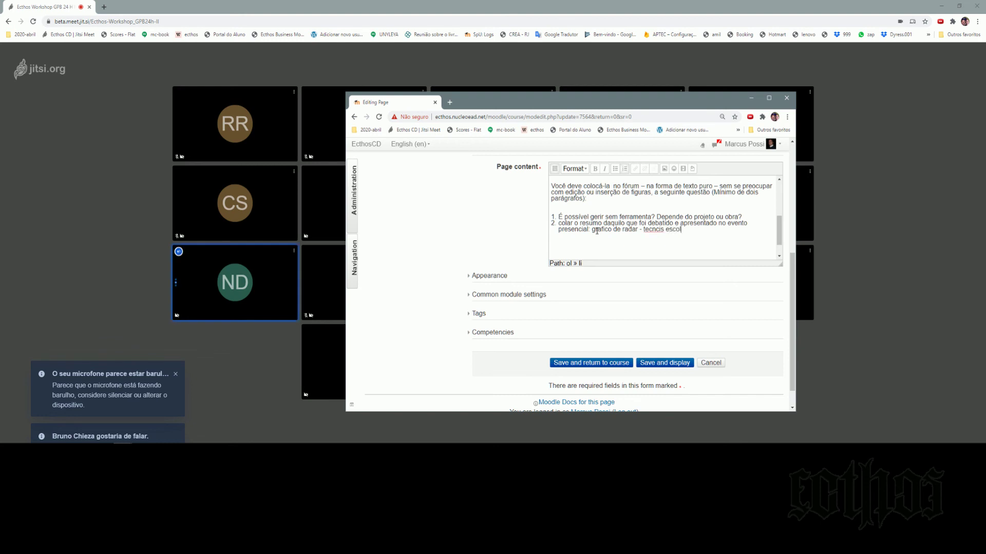
pyautogui.write('ha e ')
pyautogui.write('coma')
pyautogui.write('paracao;')
# Use spell-check suggestions to correct item 2 to 'gráfico', 'técnicas' and 'comparação'.
pyautogui.rightClick(646, 232)
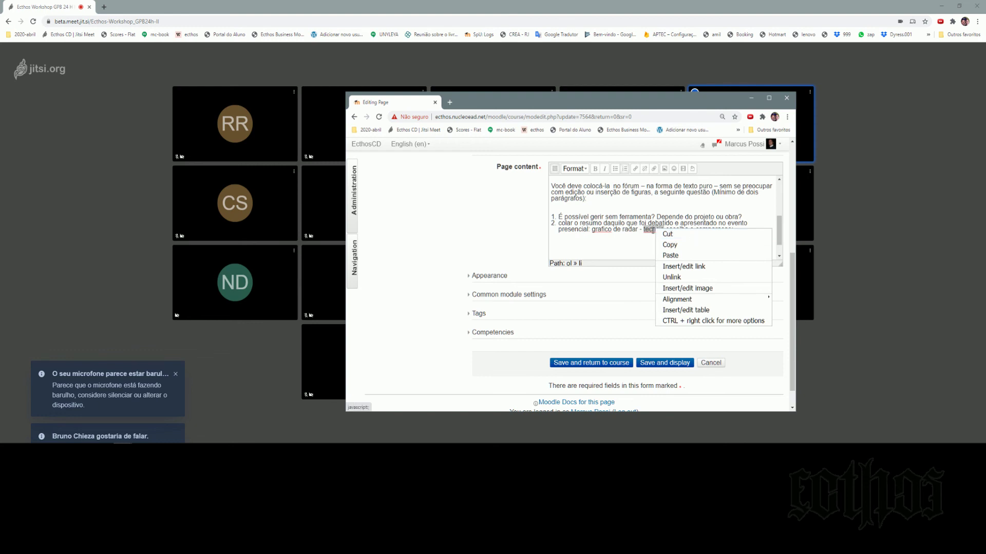
pyautogui.click(662, 230)
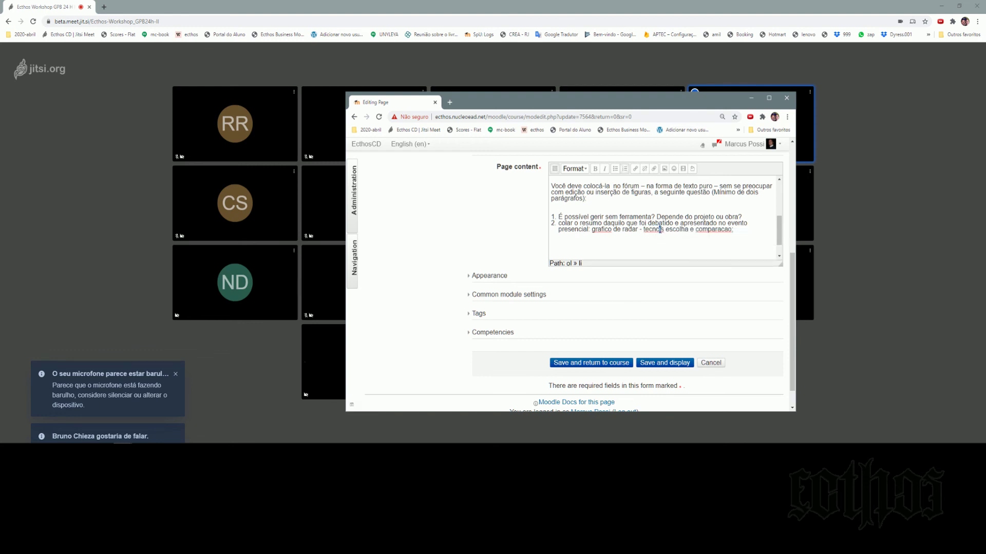
pyautogui.rightClick(713, 230)
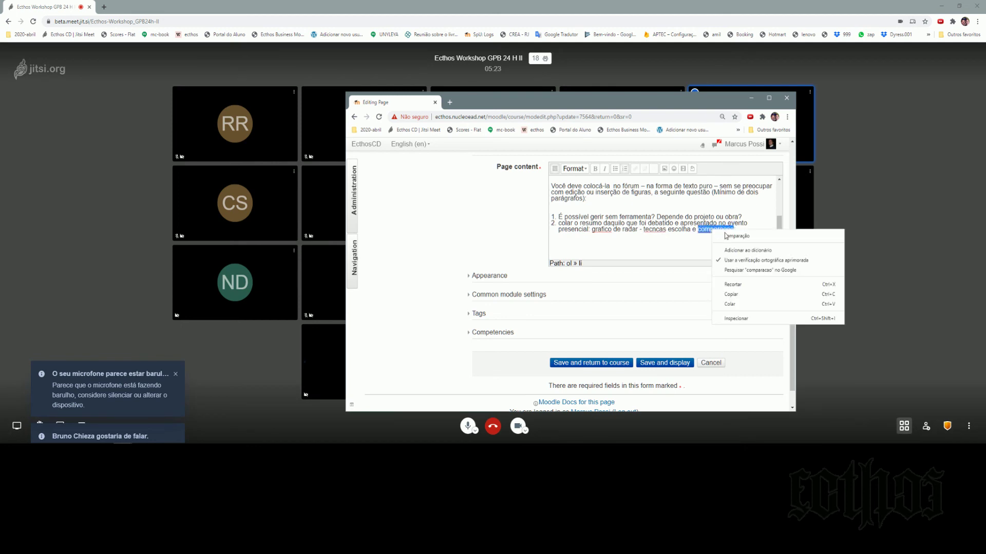
pyautogui.click(729, 235)
pyautogui.rightClick(597, 229)
pyautogui.click(614, 245)
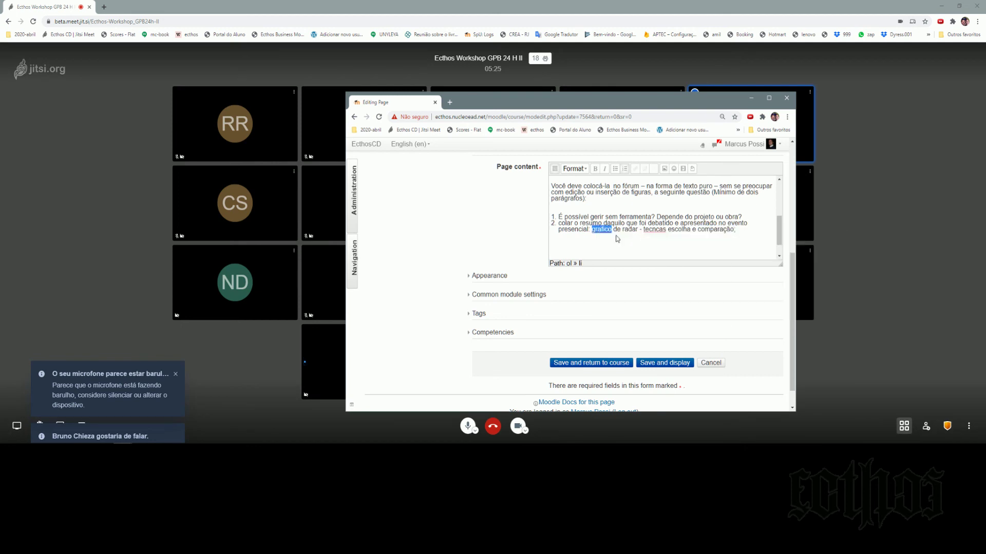
pyautogui.doubleClick(655, 230)
pyautogui.rightClick(654, 232)
pyautogui.click(688, 250)
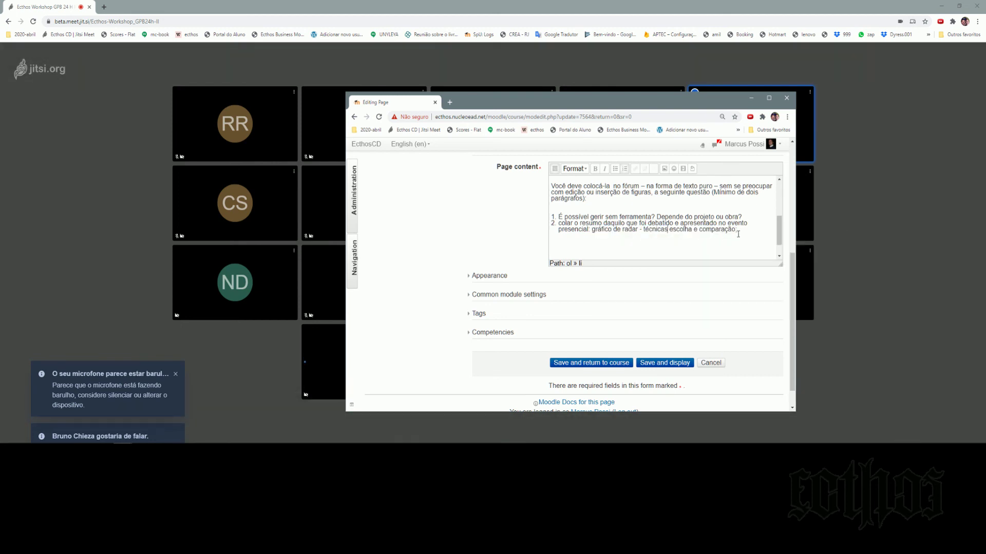
# Append 'projetos diff demandam ferramentas diff;' to item 2.
pyautogui.write('projetos diff dem')
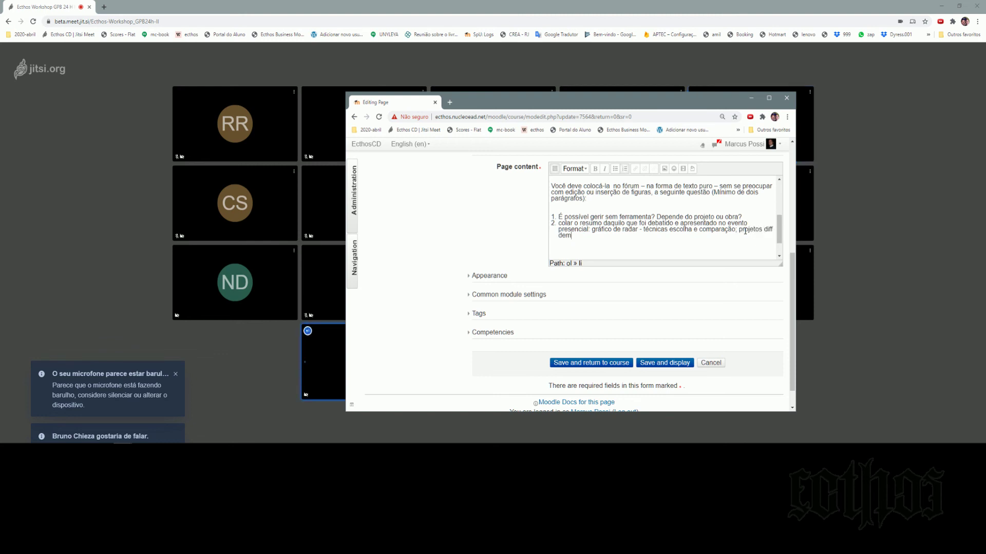
pyautogui.write('andam ferramentas diff;')
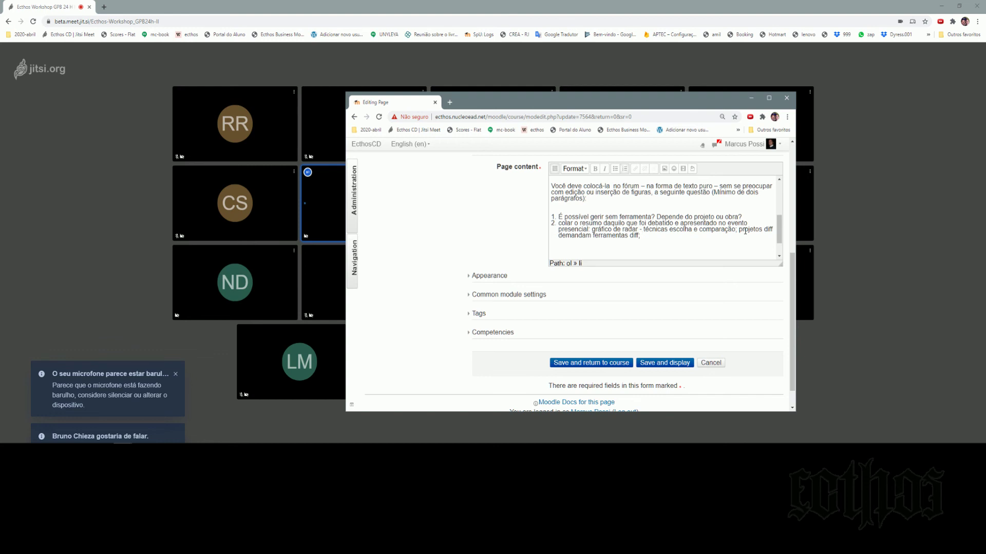
# Replace the semicolon with '(sim ou nao)' and add 'analise estatica e dinamica'.
pyautogui.press('BackSpace')
pyautogui.press('BackSpace')
pyautogui.write('(sim ounao)')
pyautogui.press('BackSpace')
pyautogui.press('BackSpace')
pyautogui.press('BackSpace')
pyautogui.write('nao)')
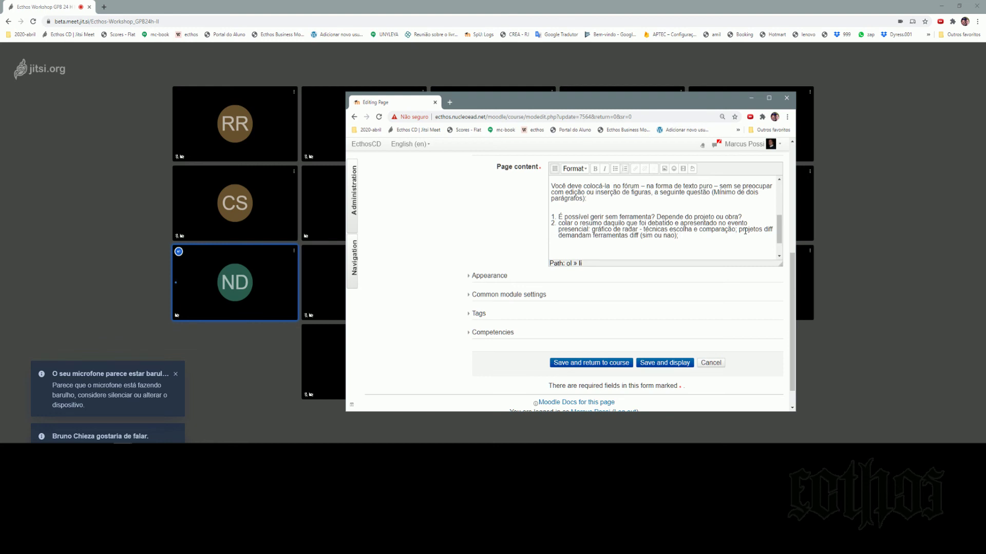
pyautogui.write('analise estatic')
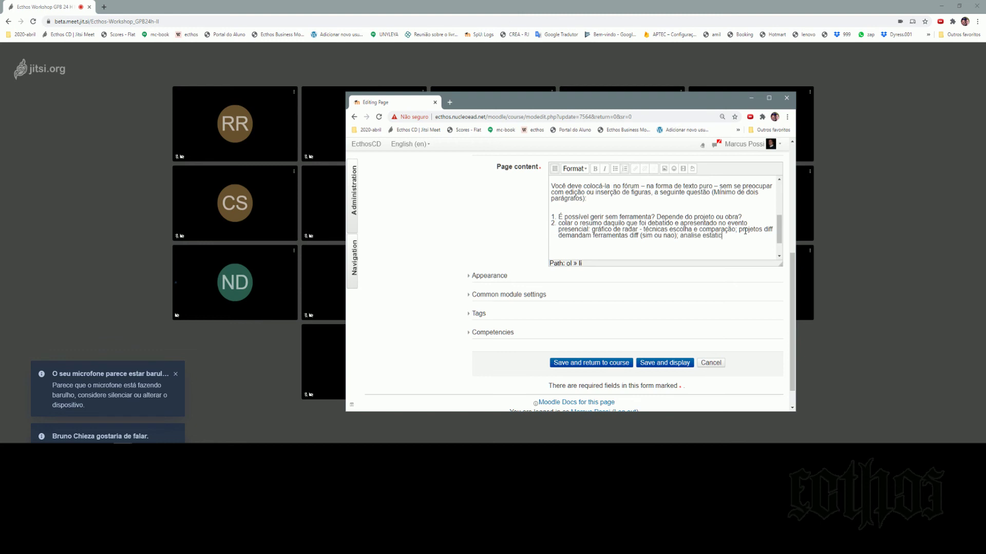
pyautogui.write('a e dinamica;')
# Add the spot topics with presenters' names to item 2, then save and return to the course.
pyautogui.write('spot do danilo spo')
pyautogui.write('t ')
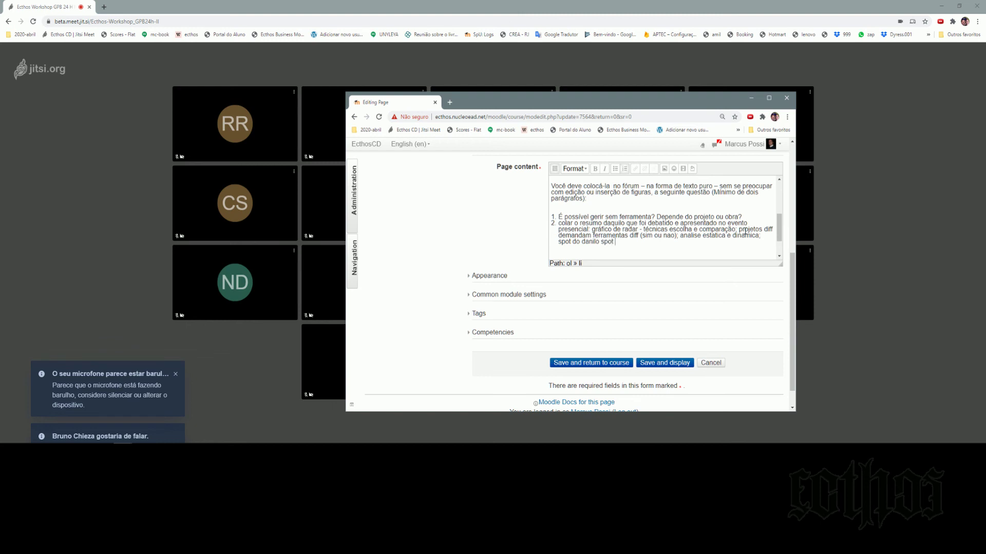
pyautogui.click(600, 367)
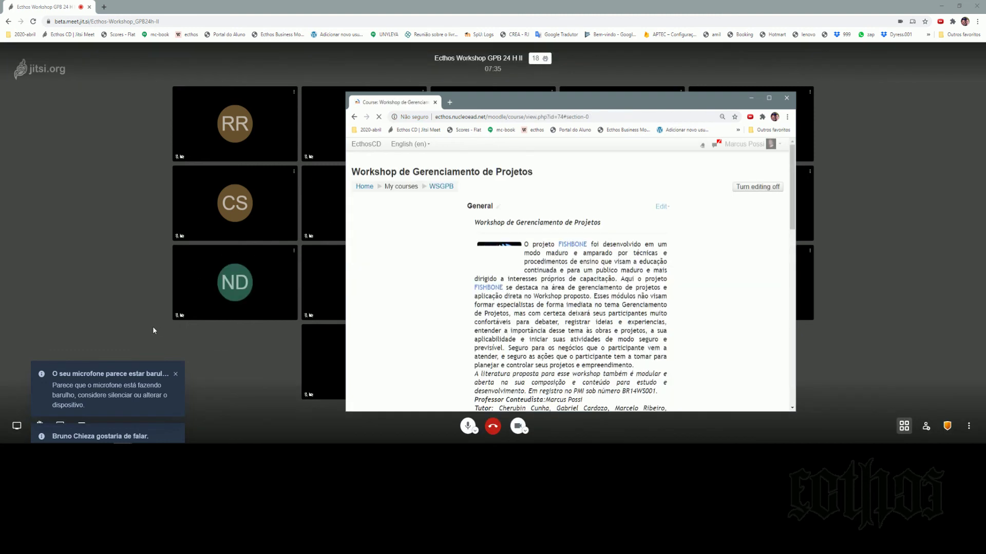
# Minimize the Moodle browser window to reveal the Jitsi Meet participant grid.
pyautogui.click(750, 99)
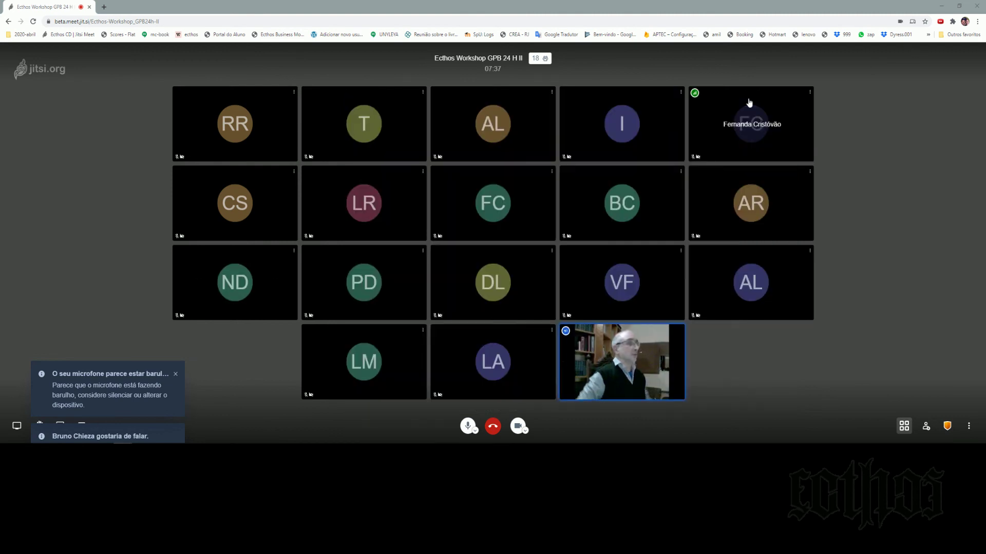